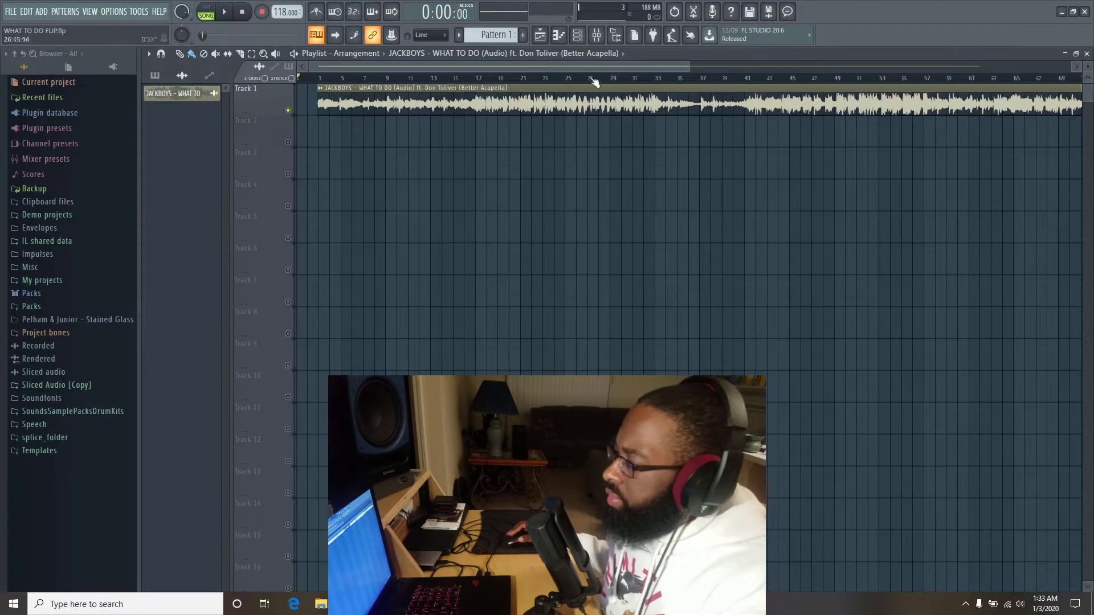
Play the acapella from near bar 3, then stop playback
{"action": "left_click", "coordinate": [323, 79]}
{"action": "key", "text": "space"}
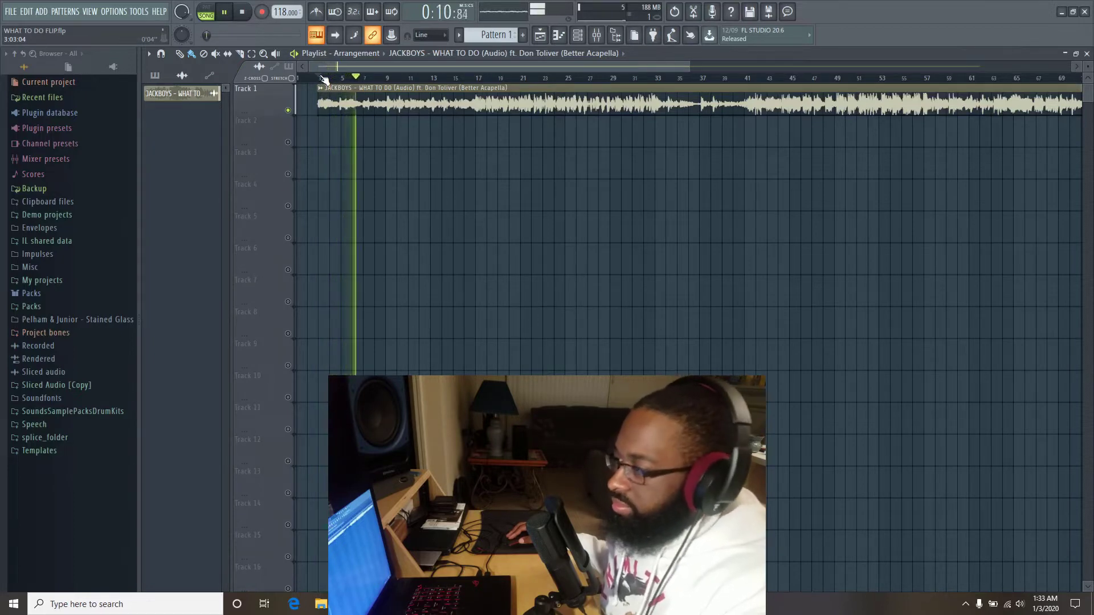
{"action": "key", "text": "space"}
Preview the Stained Glass SG 4, SG 6 and SG 1 compositions in the Browser
{"action": "left_click", "coordinate": [75, 319]}
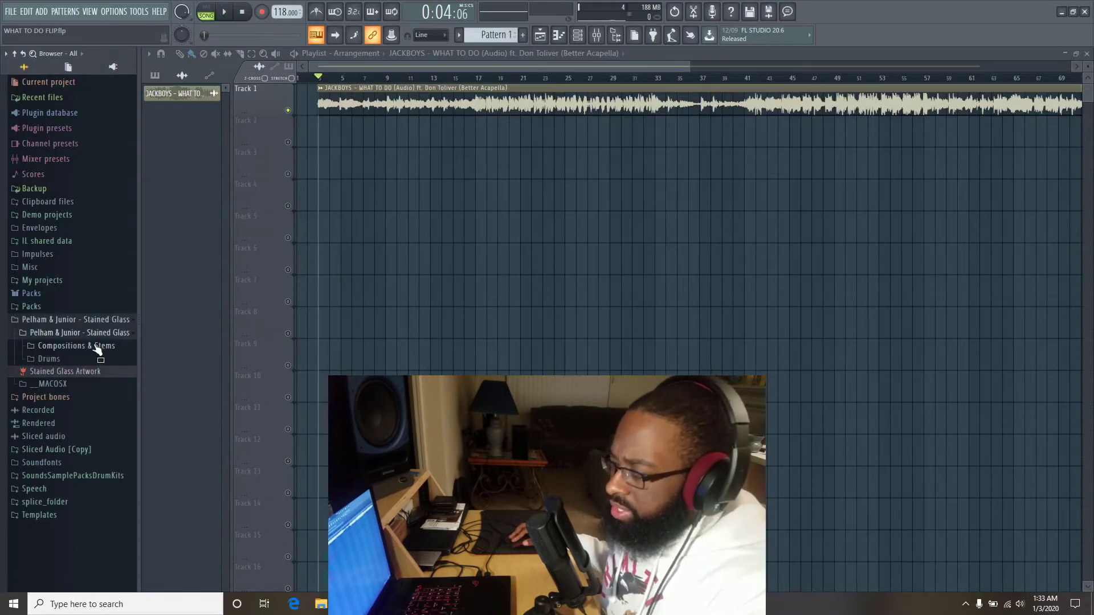
{"action": "left_click", "coordinate": [96, 346]}
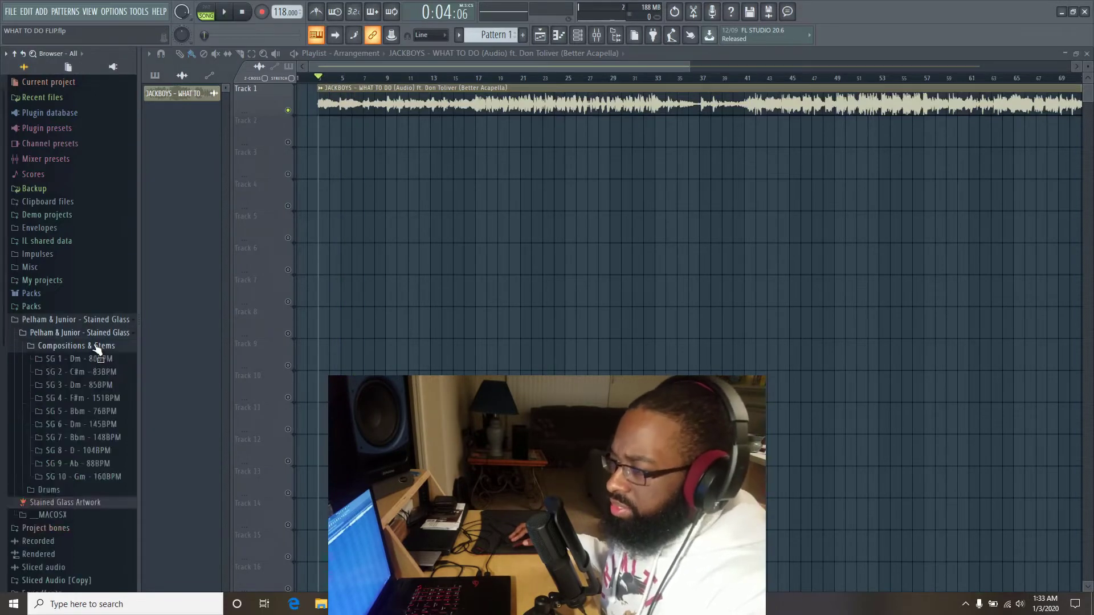
{"action": "left_click", "coordinate": [87, 403]}
{"action": "left_click", "coordinate": [84, 471]}
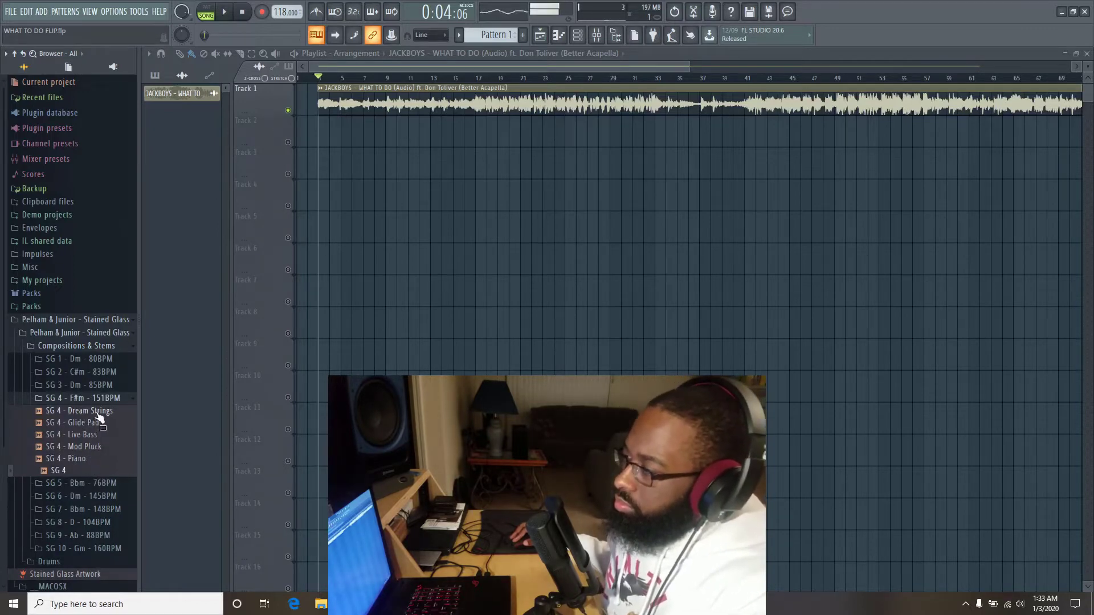
{"action": "left_click", "coordinate": [85, 495]}
{"action": "left_click", "coordinate": [86, 498]}
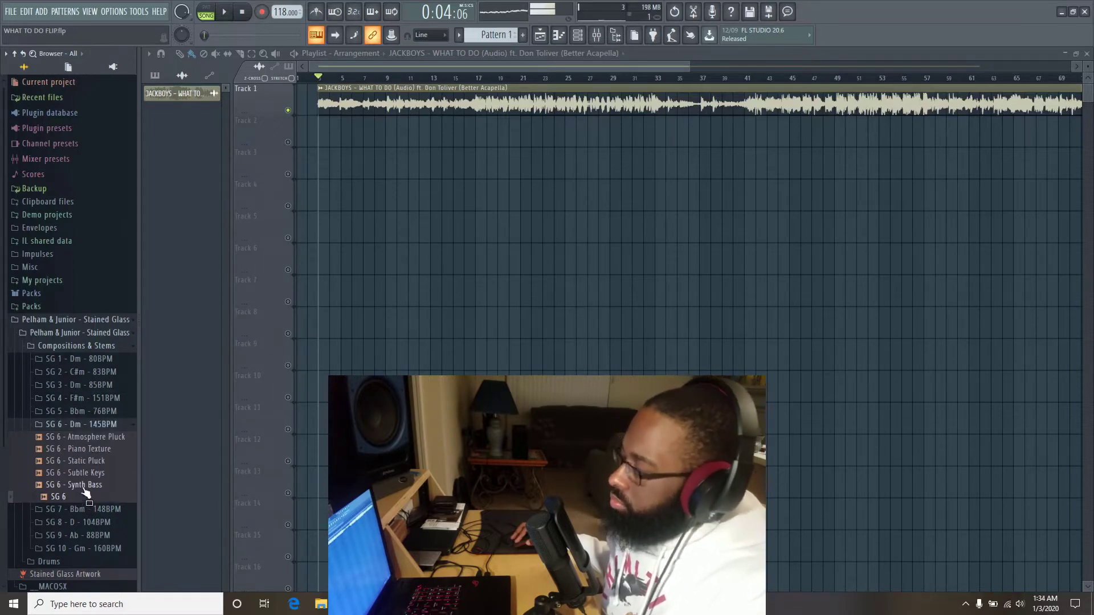
{"action": "left_click", "coordinate": [88, 426]}
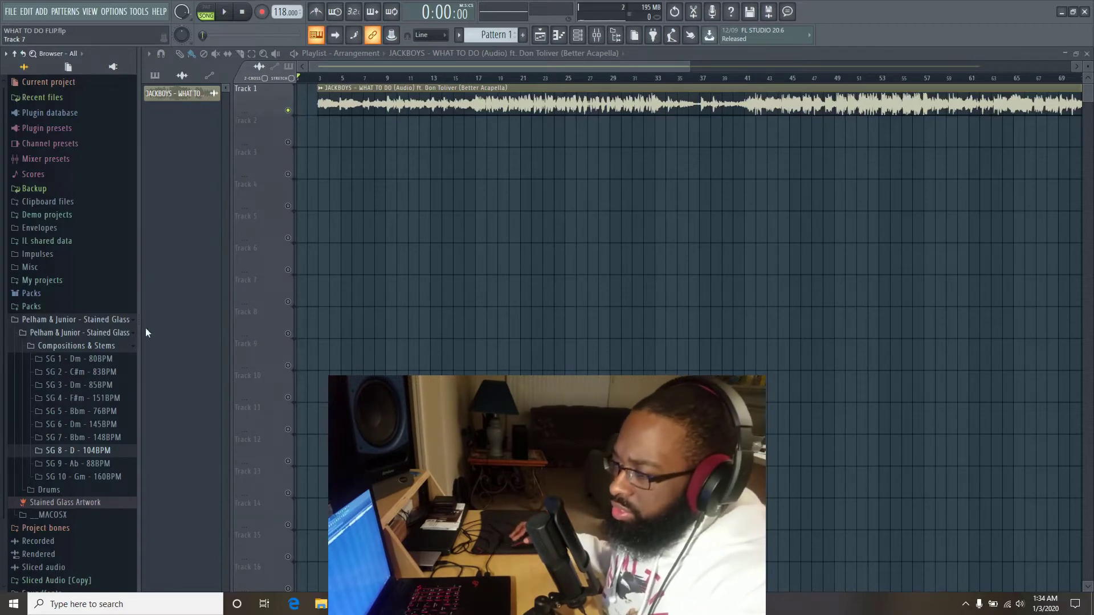
{"action": "left_click", "coordinate": [74, 358]}
{"action": "left_click", "coordinate": [84, 433]}
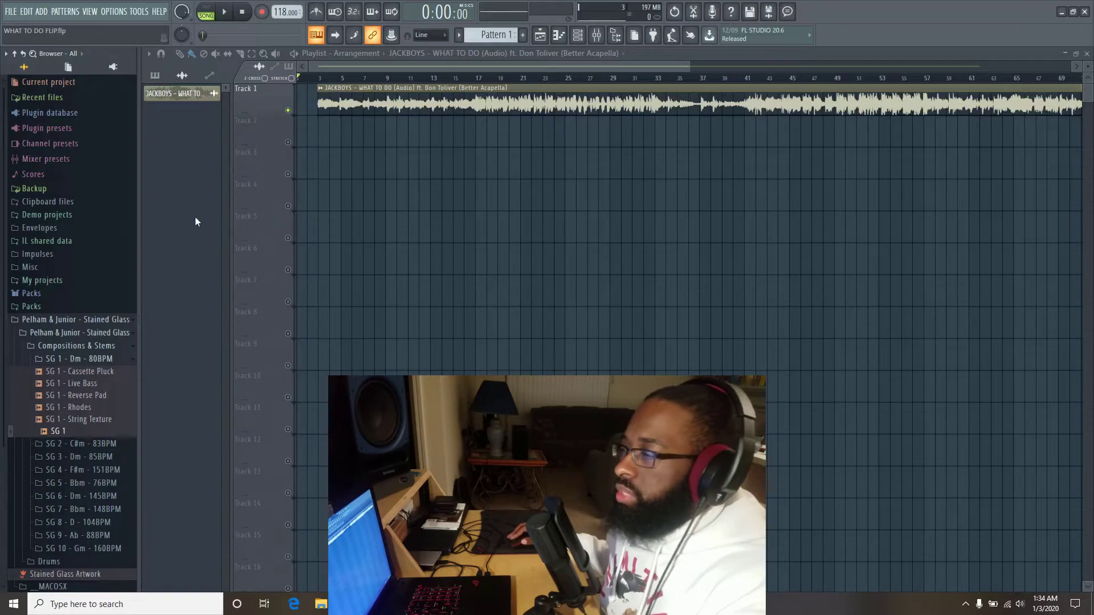
Mute the acapella on Track 1 and play the SG 1 sample placed on Track 3 at bar 1
{"action": "left_click", "coordinate": [288, 109]}
{"action": "left_click_drag", "start_coordinate": [57, 431], "coordinate": [295, 168]}
{"action": "key", "text": "space"}
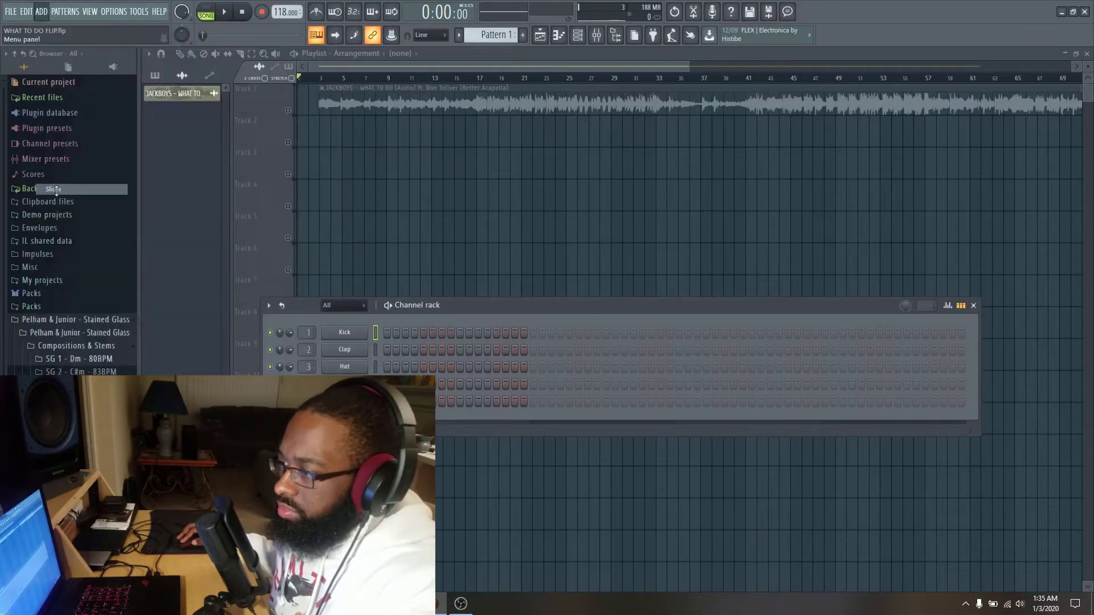
Add a Slicex instrument to the Channel rack and move its window up and right
{"action": "left_click_drag", "start_coordinate": [55, 191], "coordinate": [684, 261]}
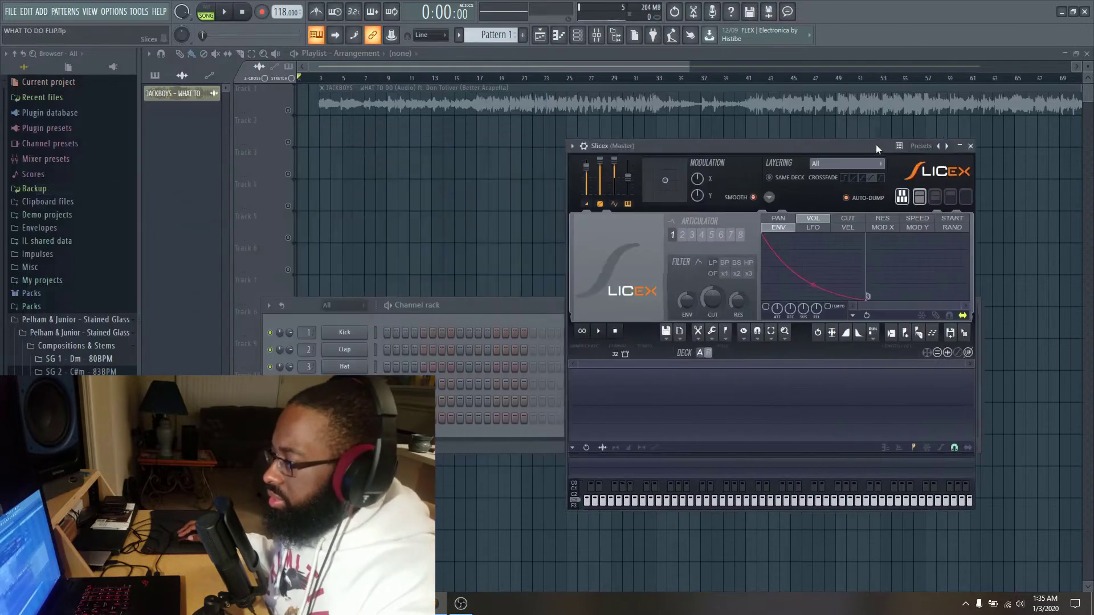
{"action": "left_click_drag", "start_coordinate": [621, 143], "coordinate": [674, 76]}
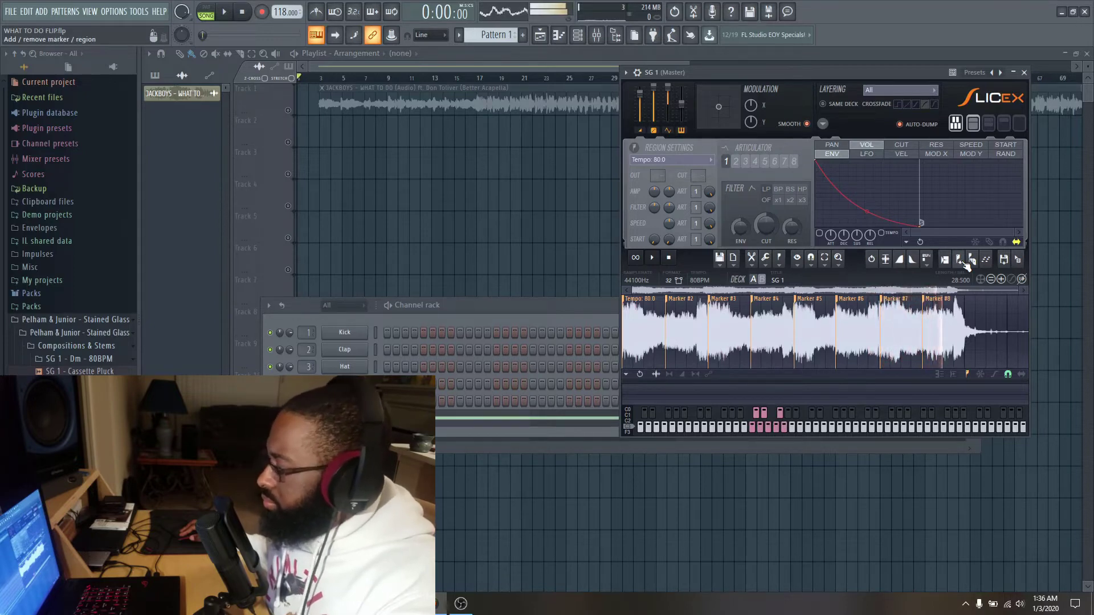
Add a Fruity Slicer channel, SG 1_3, and load the sliced SG 1 audio into it
{"action": "left_click", "coordinate": [42, 12]}
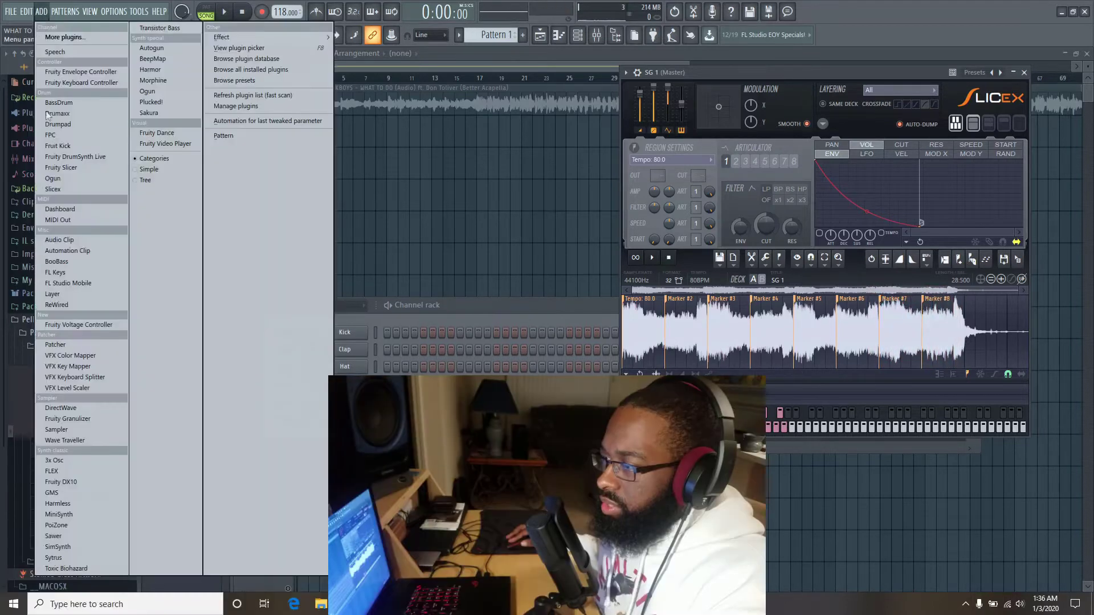
{"action": "left_click", "coordinate": [53, 189]}
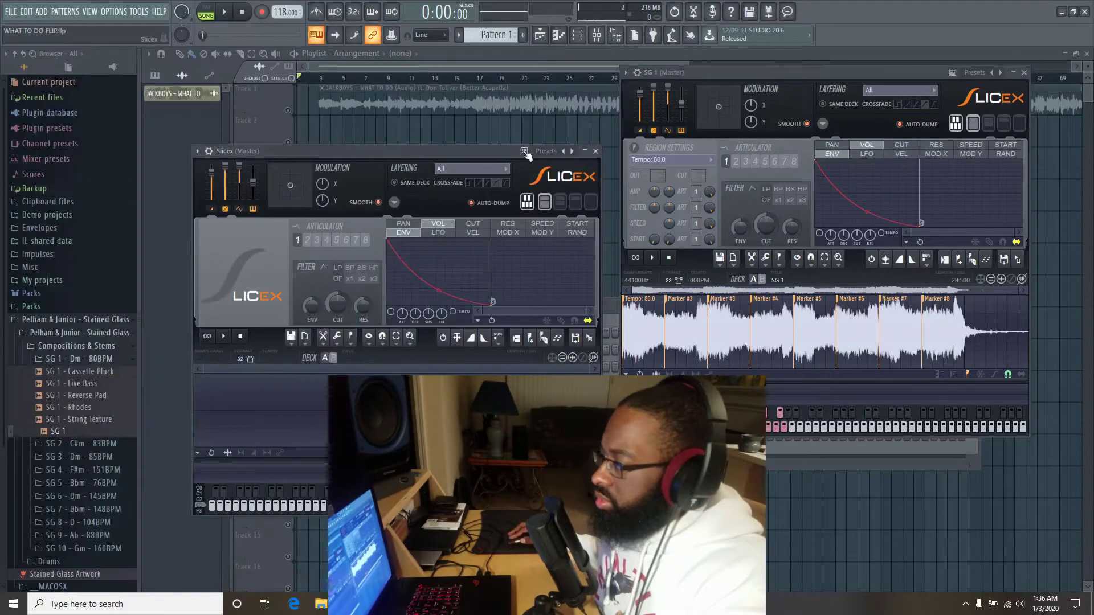
{"action": "left_click", "coordinate": [595, 151]}
{"action": "key", "text": "F6"}
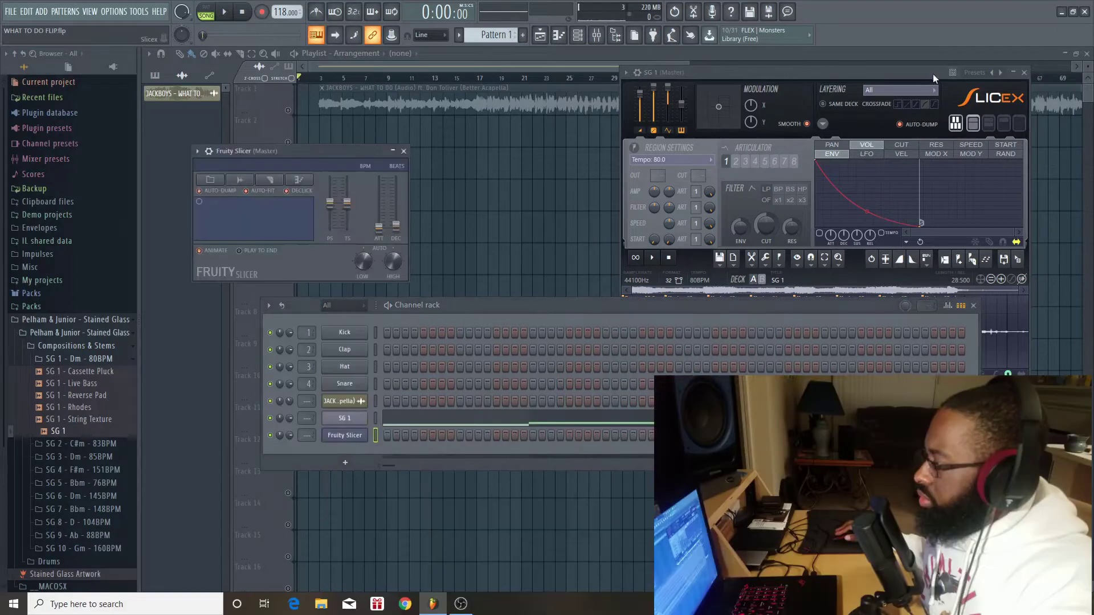
{"action": "left_click_drag", "start_coordinate": [797, 336], "coordinate": [270, 222]}
{"action": "left_click_drag", "start_coordinate": [379, 252], "coordinate": [382, 244]}
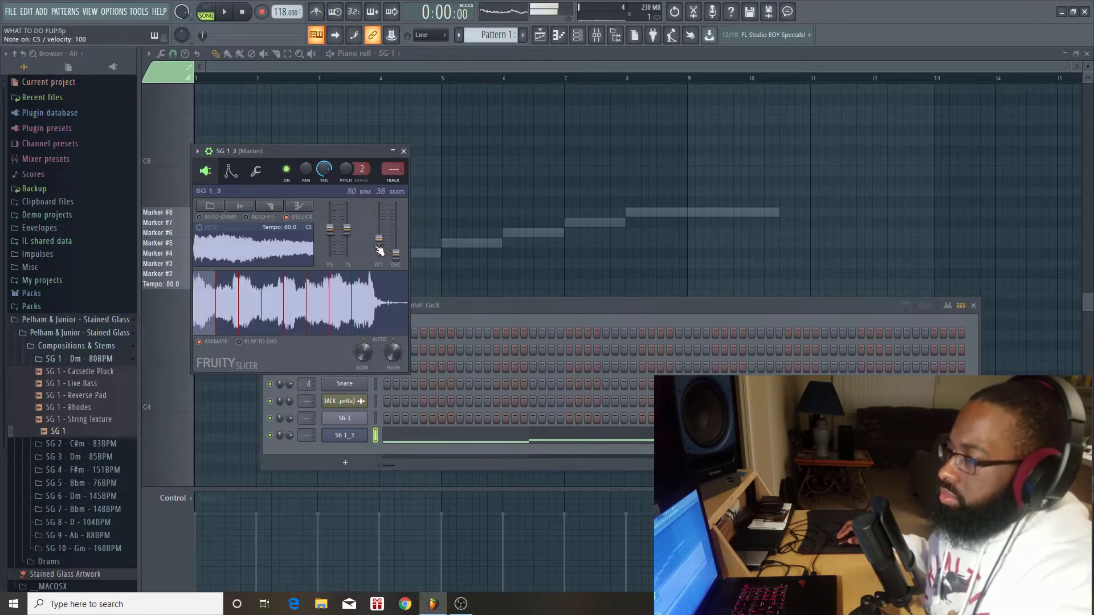
Audition SG 1_3 slices #3, #1 and #4 in the piano roll
{"action": "left_click", "coordinate": [523, 438]}
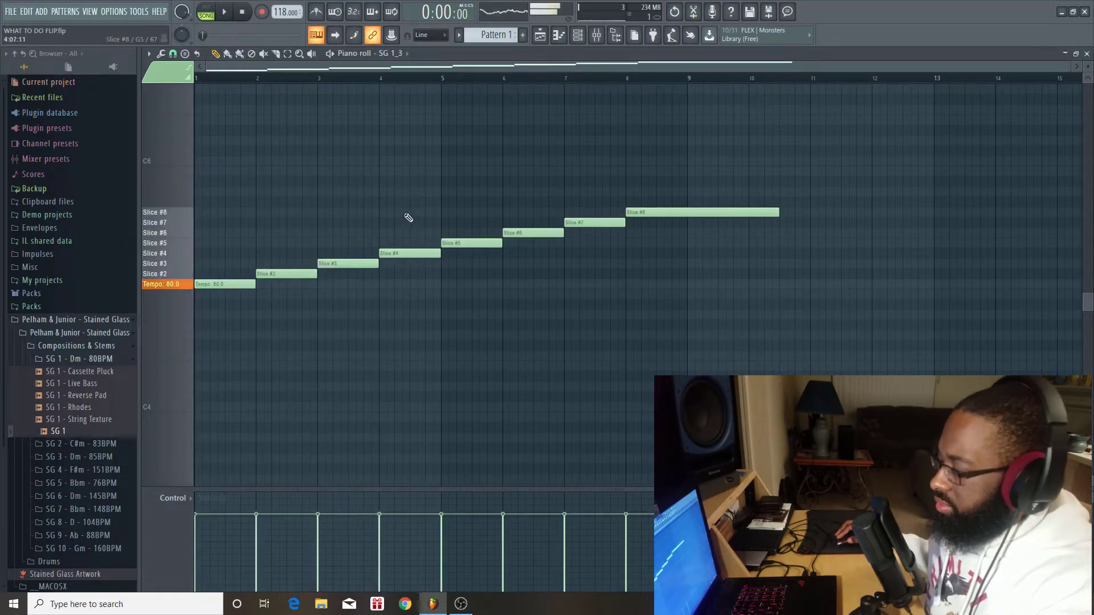
{"action": "key", "text": "x"}
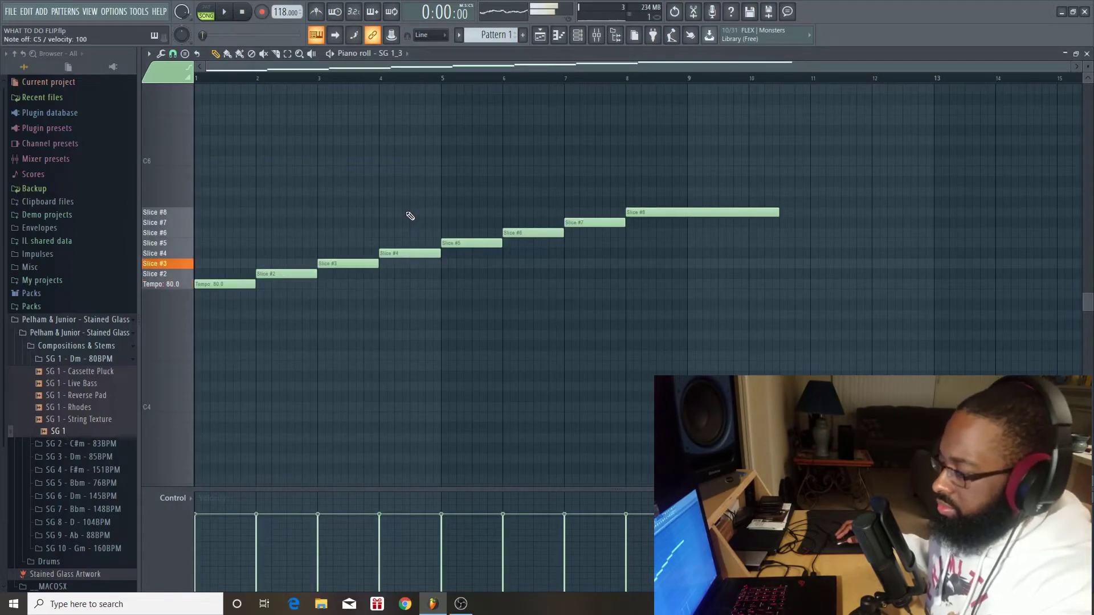
{"action": "key", "text": "z"}
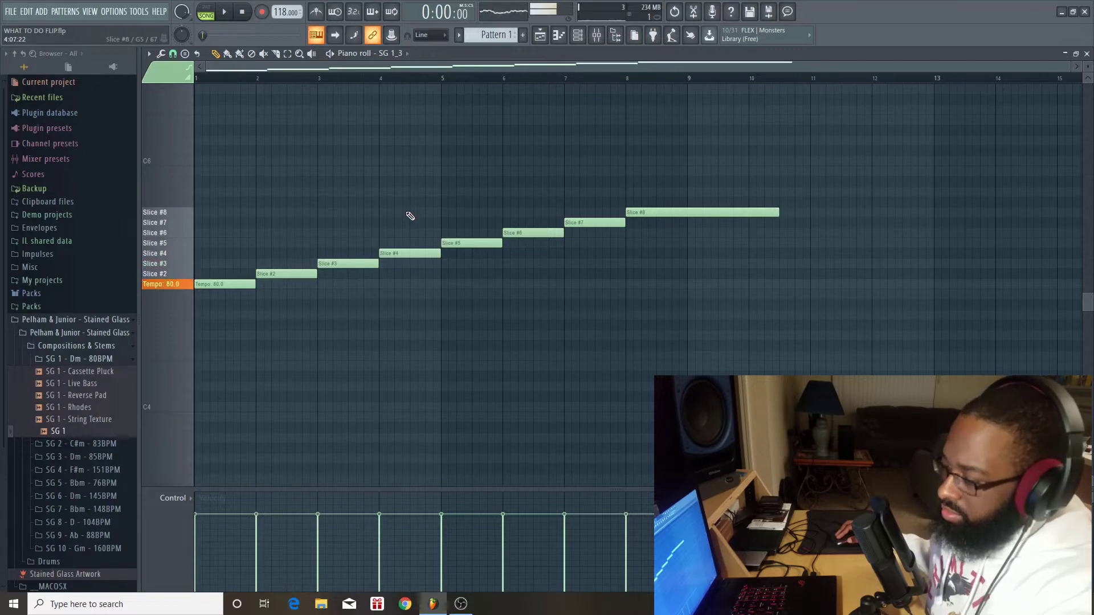
{"action": "key", "text": "d"}
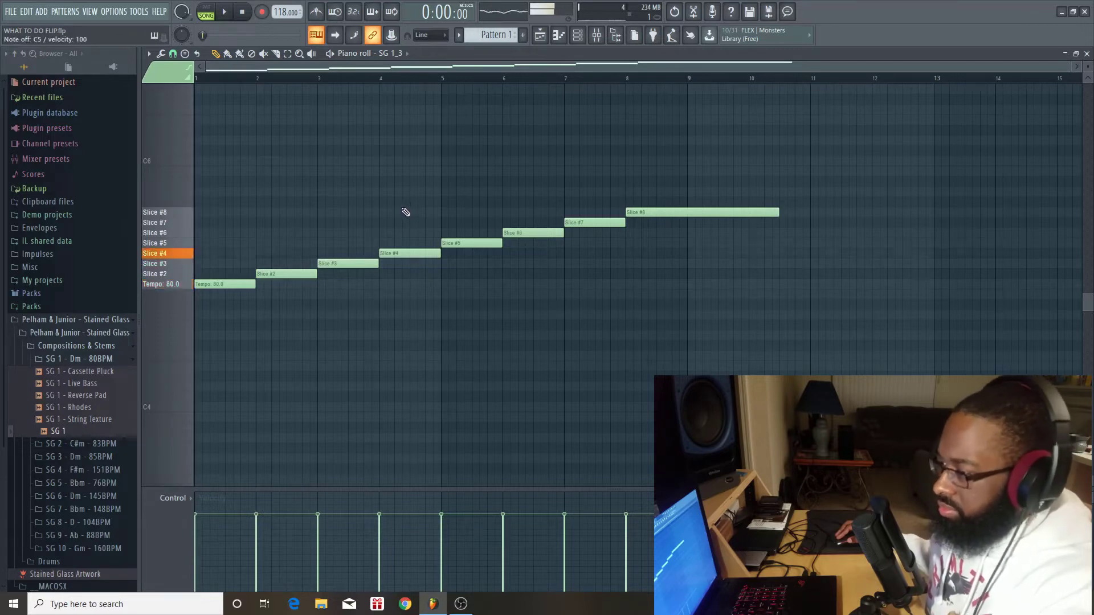
Play the playlist arrangement from bar 9
{"action": "key", "text": "F5"}
{"action": "left_click", "coordinate": [386, 78]}
{"action": "key", "text": "space"}
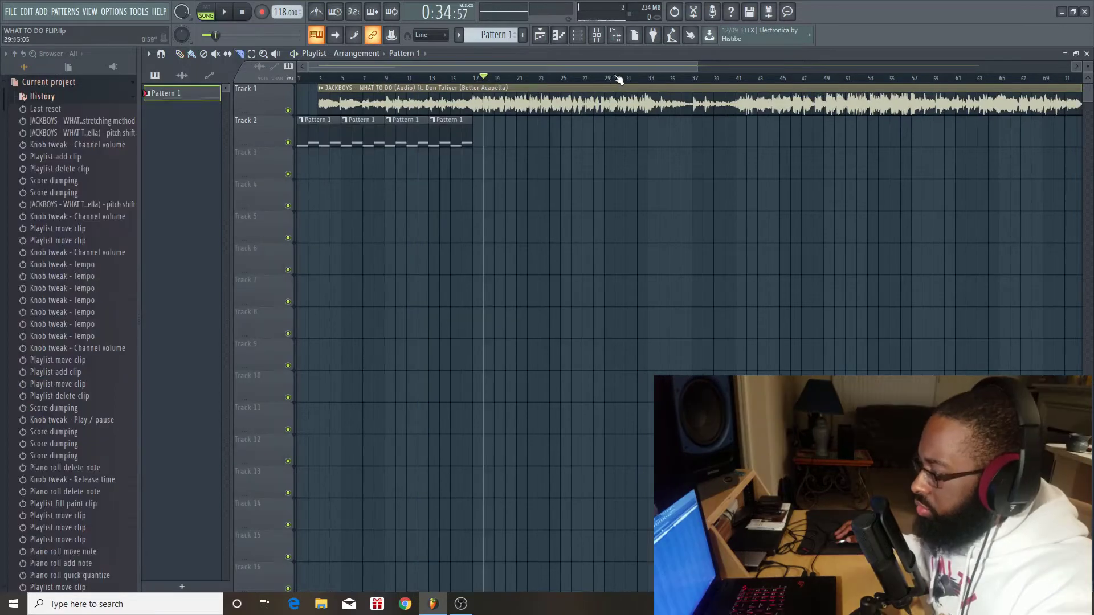
Split the acapella clip at bar 33 and delete the part after it
{"action": "left_click_drag", "start_coordinate": [616, 78], "coordinate": [651, 80]}
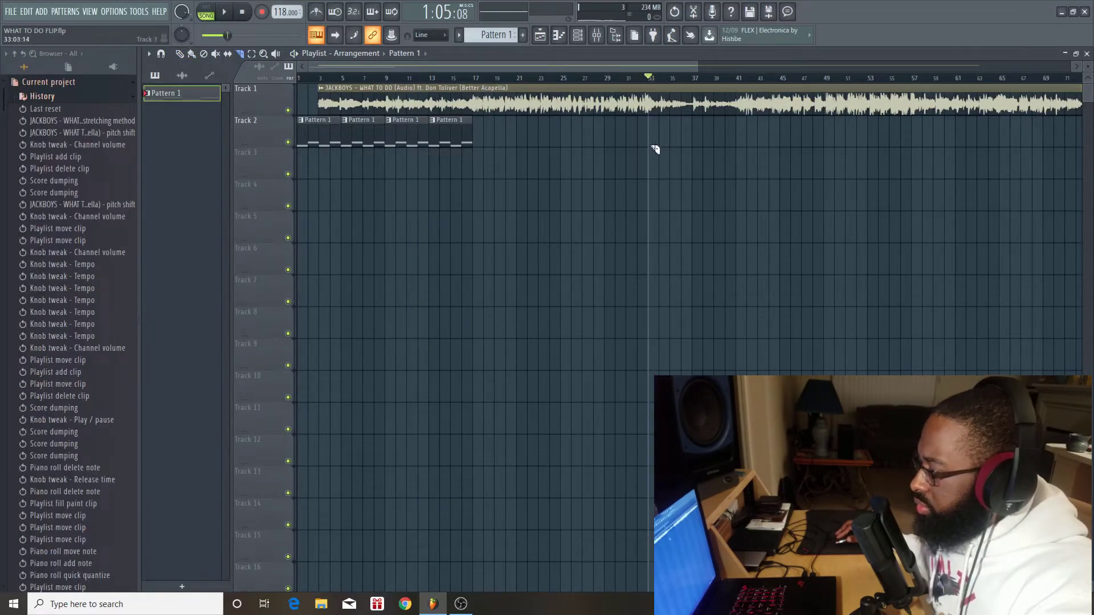
{"action": "key", "text": "ctrl+e"}
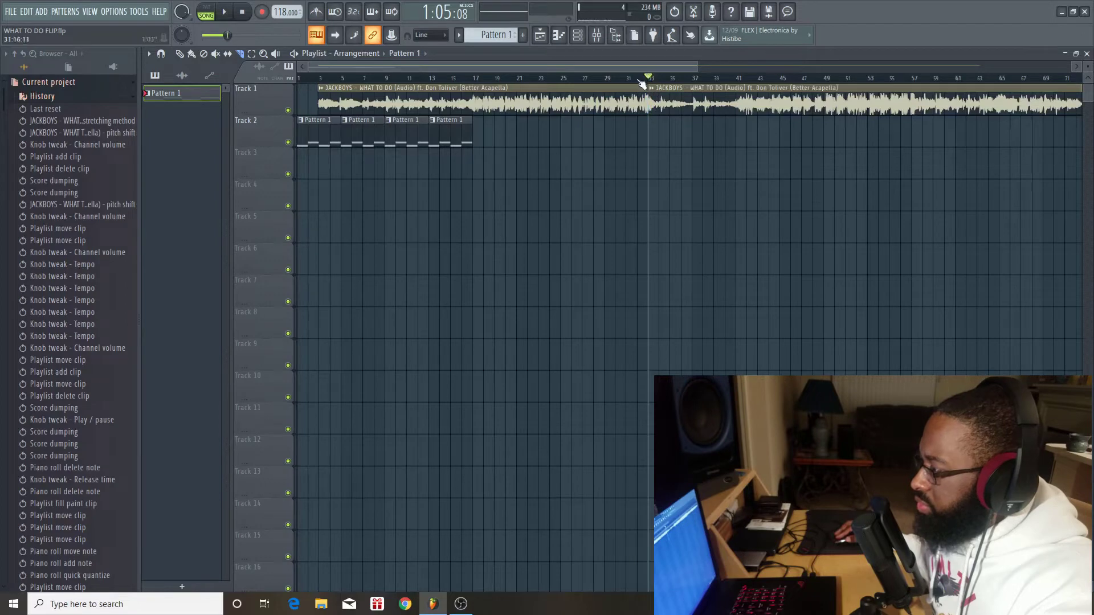
{"action": "right_click", "coordinate": [772, 103]}
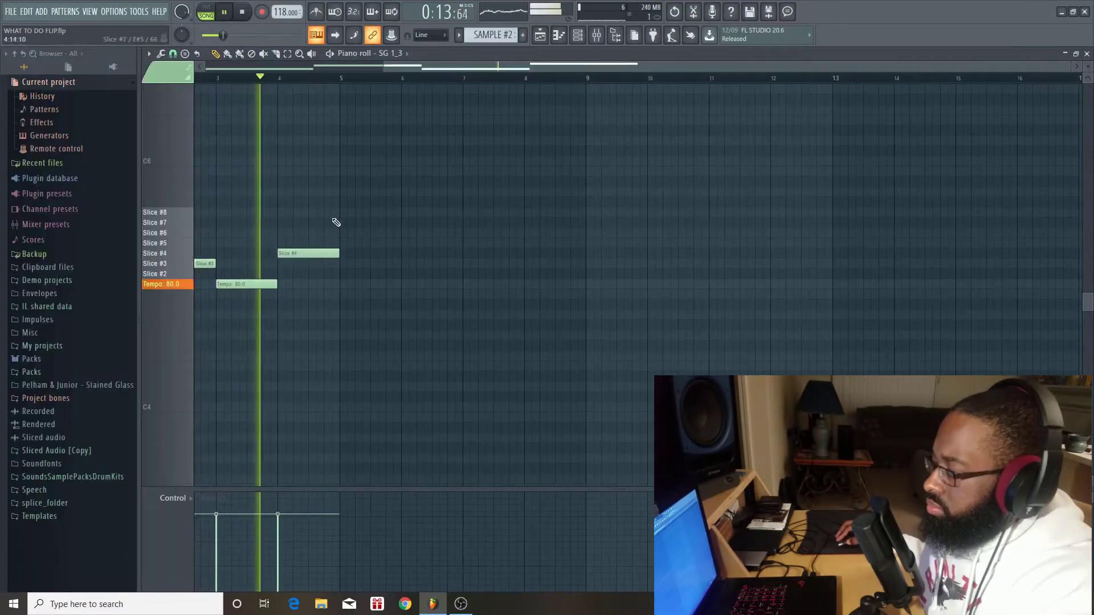
Draw a Slice #4 note for the SAMPLE #4 pattern and play it in the playlist
{"action": "left_click", "coordinate": [540, 36]}
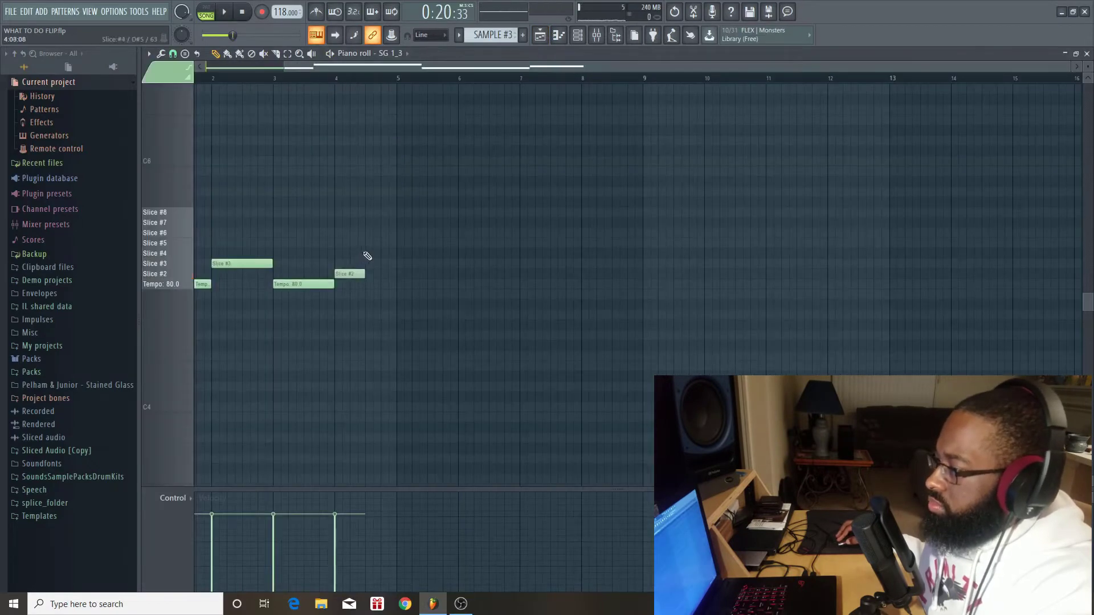
{"action": "left_click", "coordinate": [366, 254]}
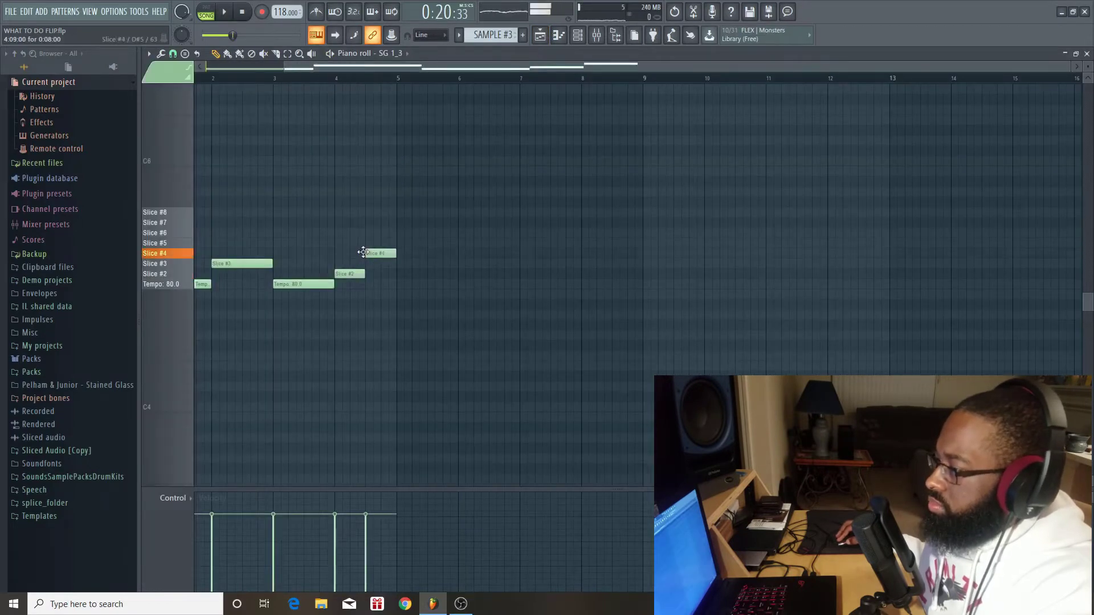
{"action": "key", "text": "space"}
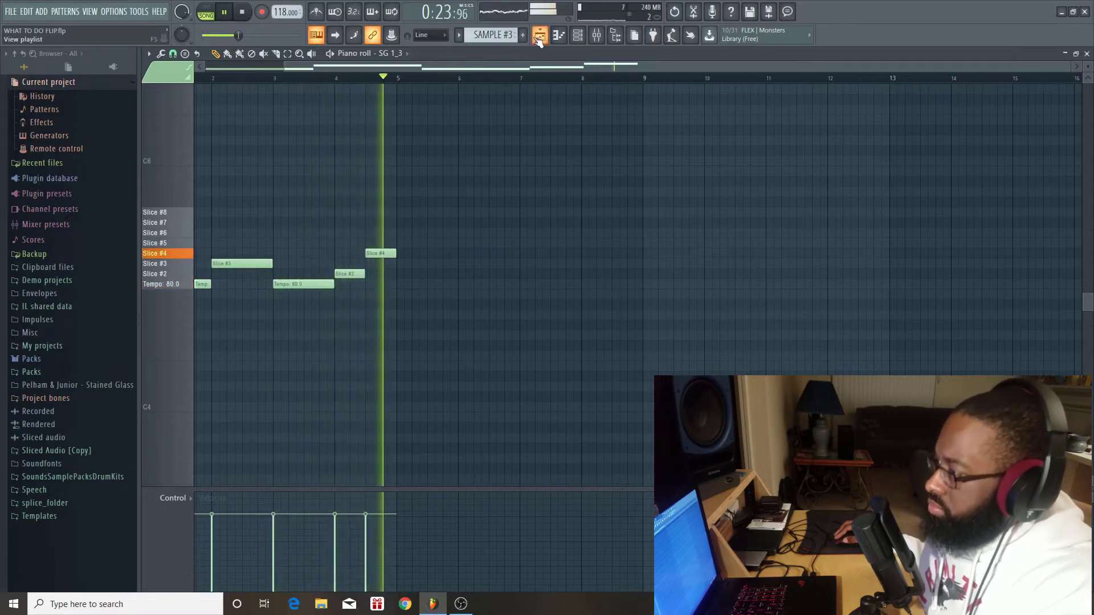
{"action": "left_click", "coordinate": [539, 36]}
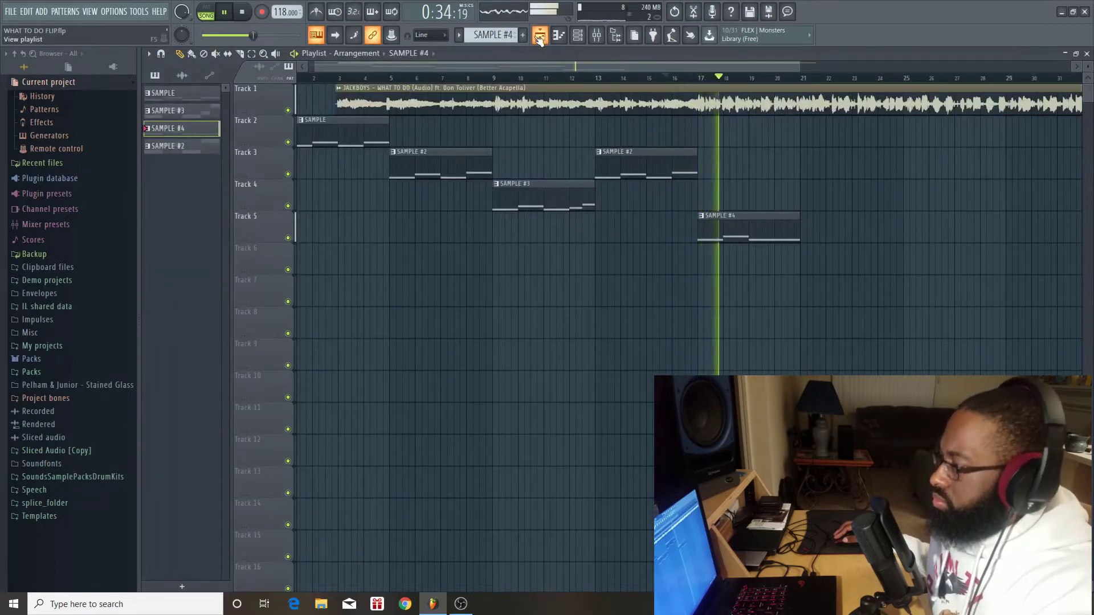
{"action": "left_click_drag", "start_coordinate": [545, 67], "coordinate": [615, 57]}
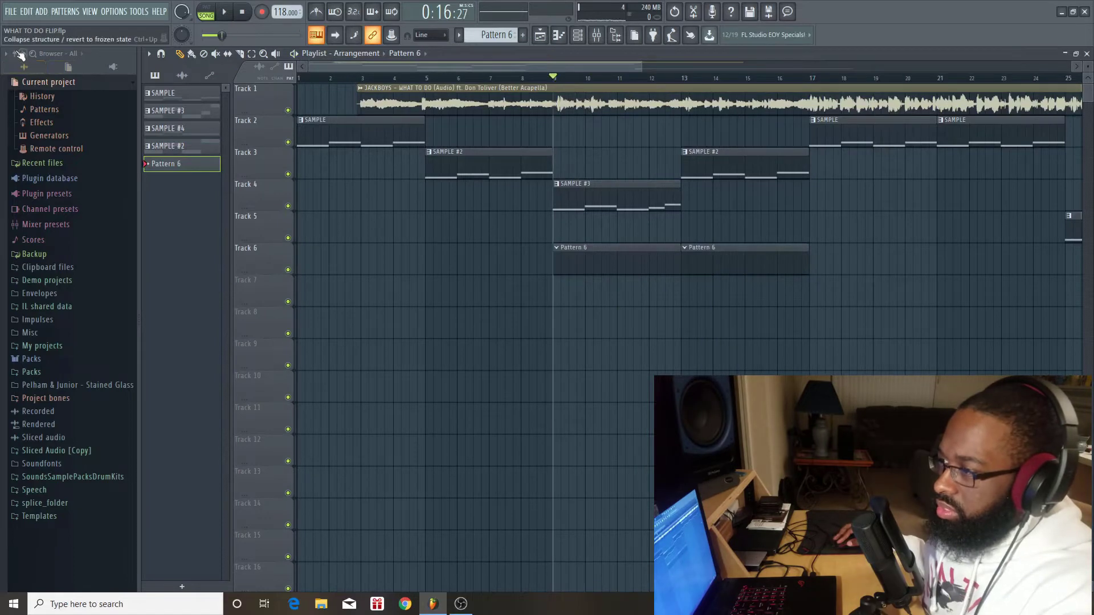
Browse to Pelham & Junior - Stained Glass > Drums > One Shots and bring up the Channel rack
{"action": "left_click", "coordinate": [14, 53]}
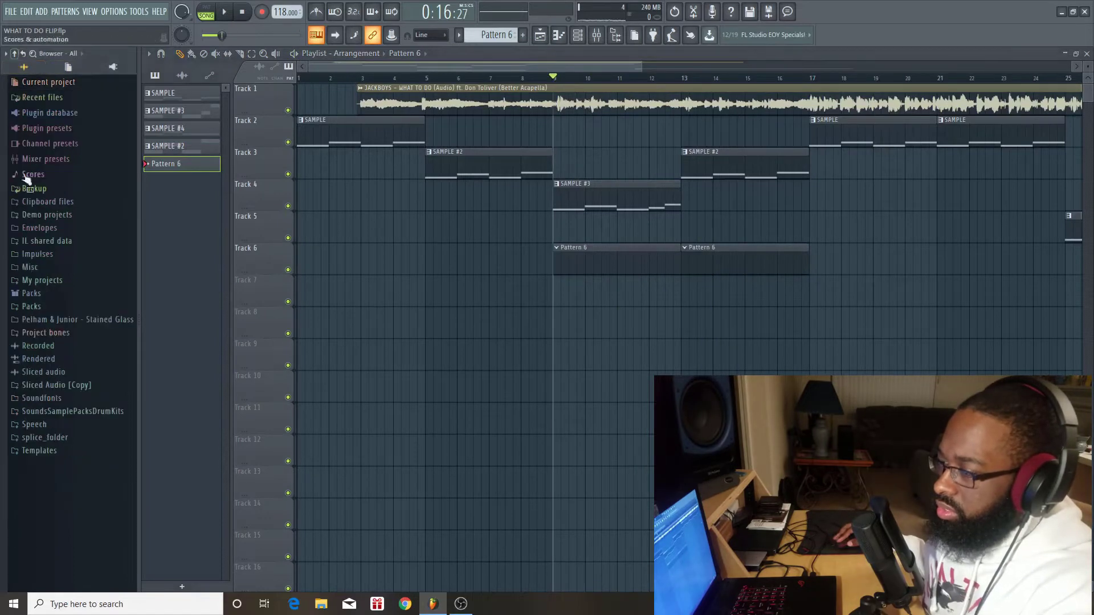
{"action": "left_click", "coordinate": [103, 320]}
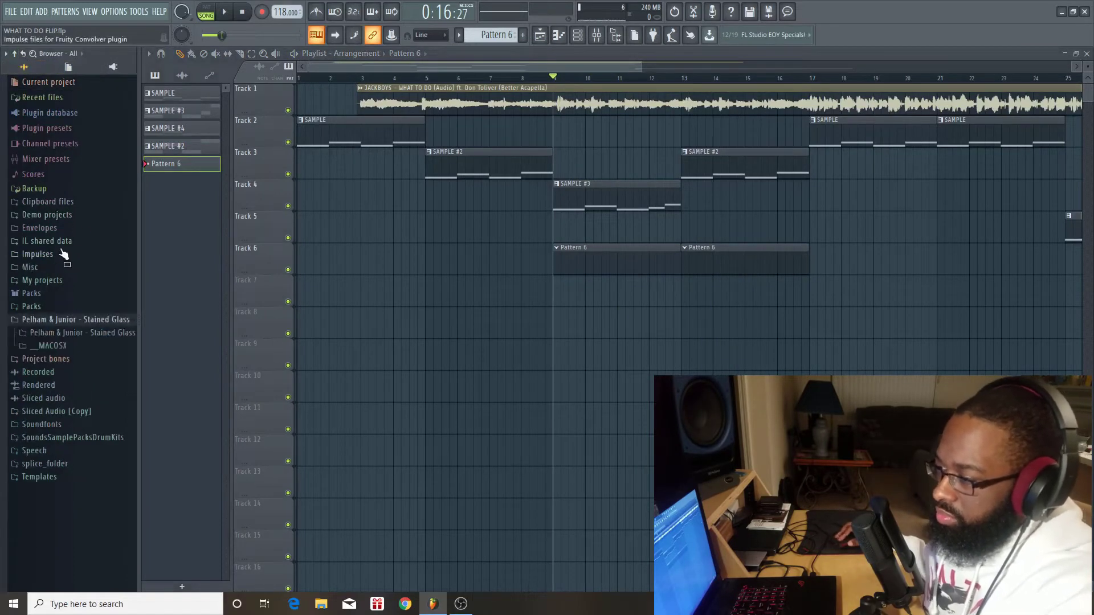
{"action": "left_click", "coordinate": [86, 334]}
{"action": "left_click", "coordinate": [61, 360]}
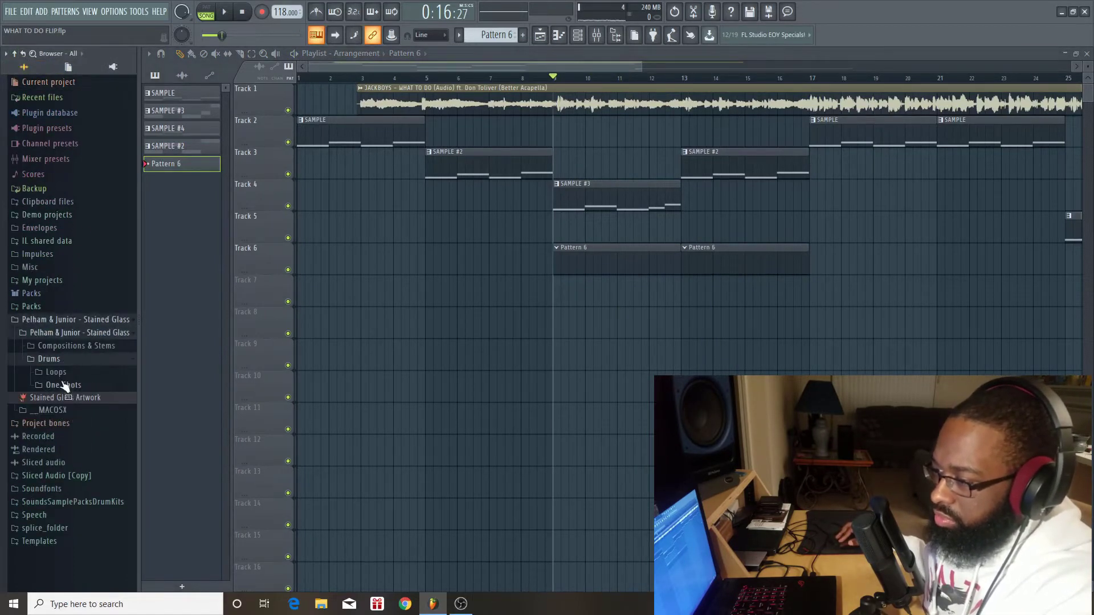
{"action": "left_click", "coordinate": [64, 385]}
{"action": "scroll", "coordinate": [68, 424], "scroll_direction": "down", "scroll_amount": 4}
{"action": "key", "text": "space"}
{"action": "key", "text": "F9"}
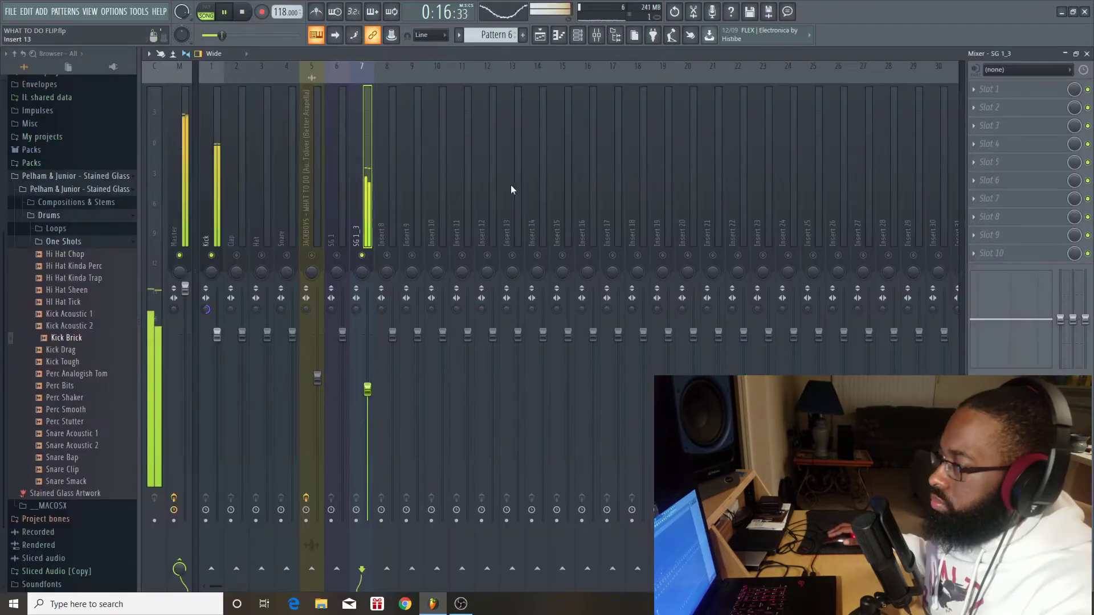
{"action": "left_click", "coordinate": [577, 37]}
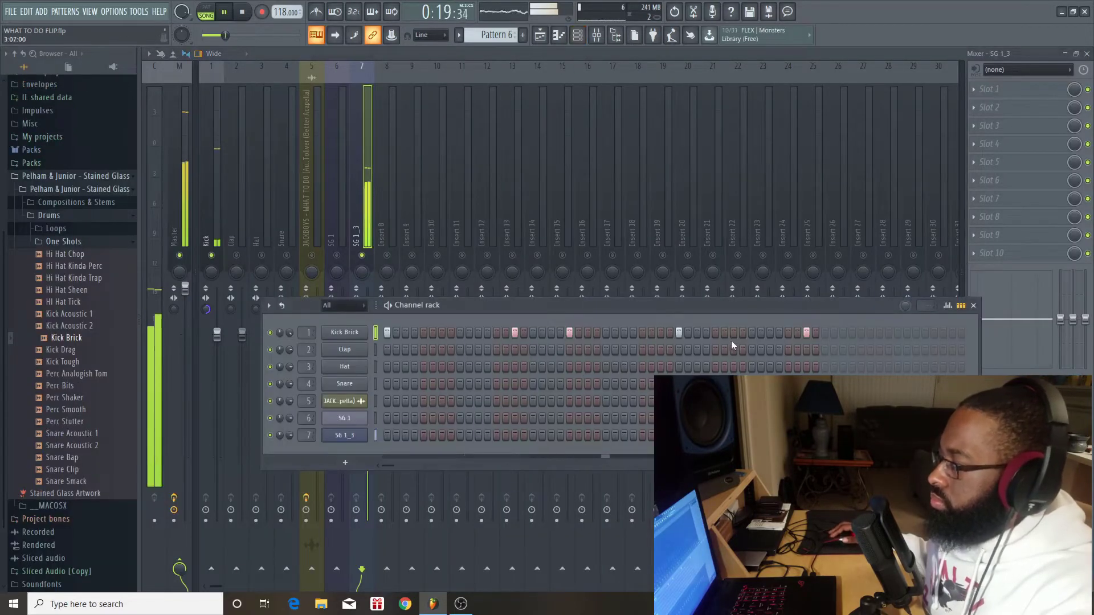
Program Kick Brick hits and a Snare Clip hit, then select the Hi Hat Tick one-shot
{"action": "left_click", "coordinate": [788, 332]}
{"action": "left_click", "coordinate": [806, 332]}
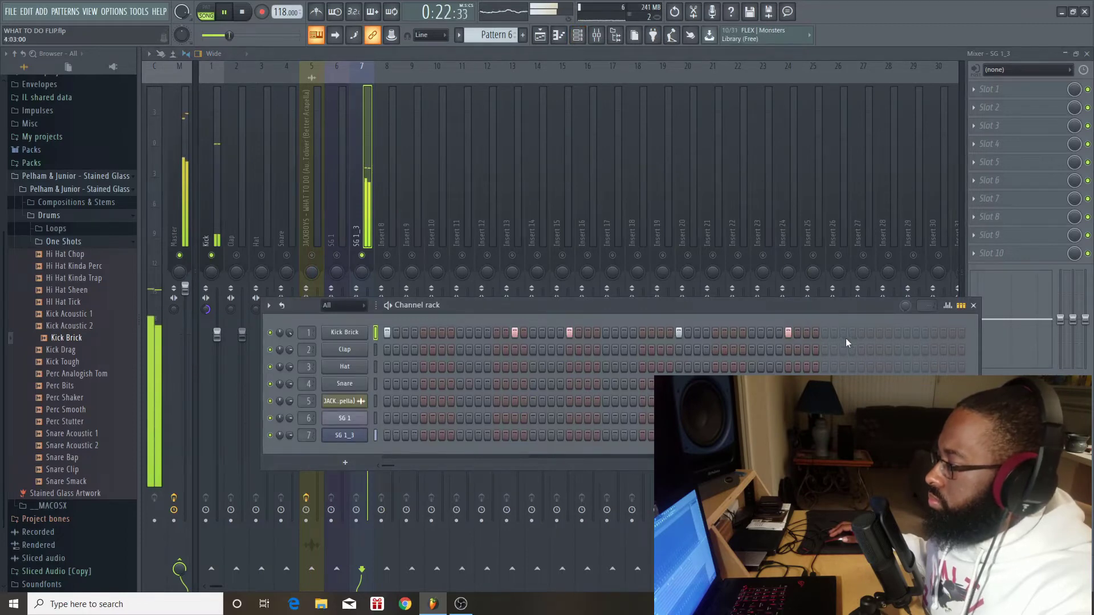
{"action": "left_click", "coordinate": [861, 332]}
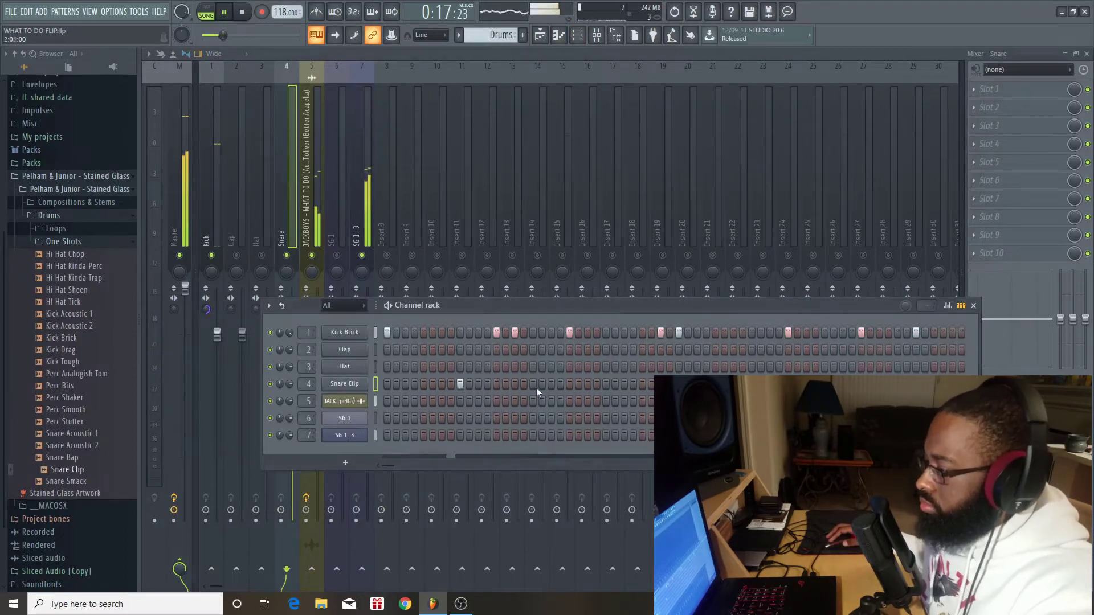
{"action": "left_click", "coordinate": [605, 383]}
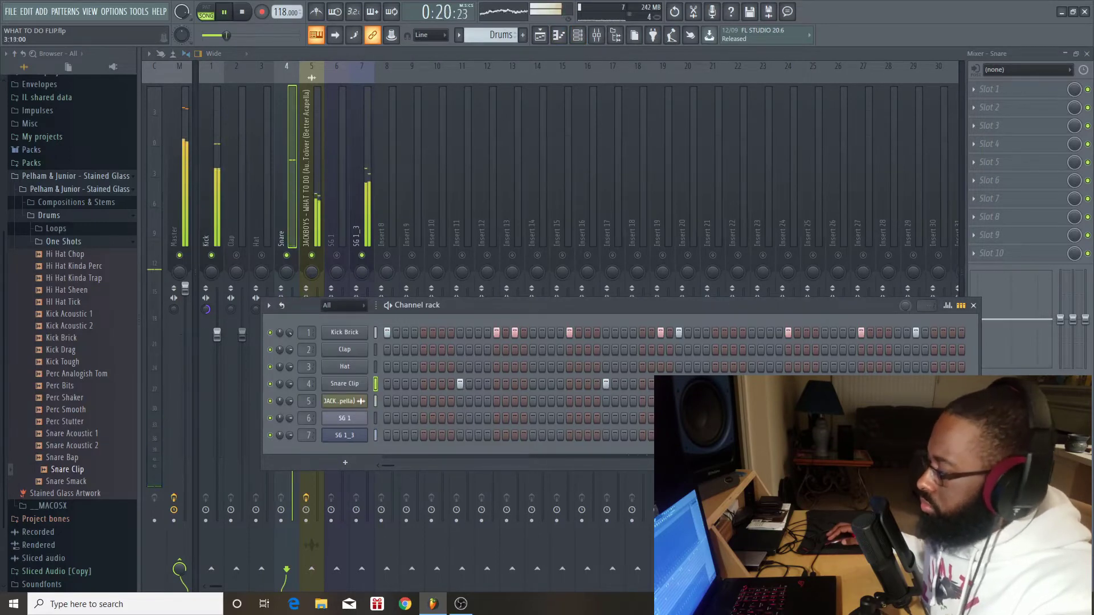
{"action": "left_click", "coordinate": [69, 302]}
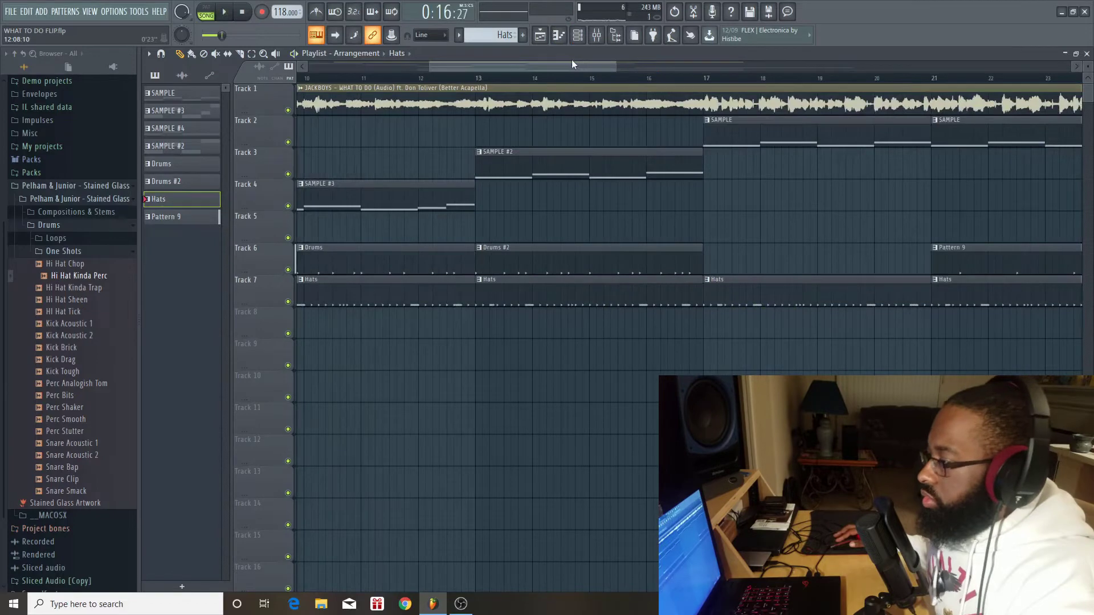
Move the Pattern 9 Hats clip to bar 25 on Track 7 and paint Snare/Claps #2 at bar 29 on Track 8
{"action": "scroll", "coordinate": [599, 80], "scroll_direction": "down", "scroll_amount": 2}
{"action": "scroll", "coordinate": [603, 80], "scroll_direction": "right", "scroll_amount": 4}
{"action": "left_click", "coordinate": [633, 245]}
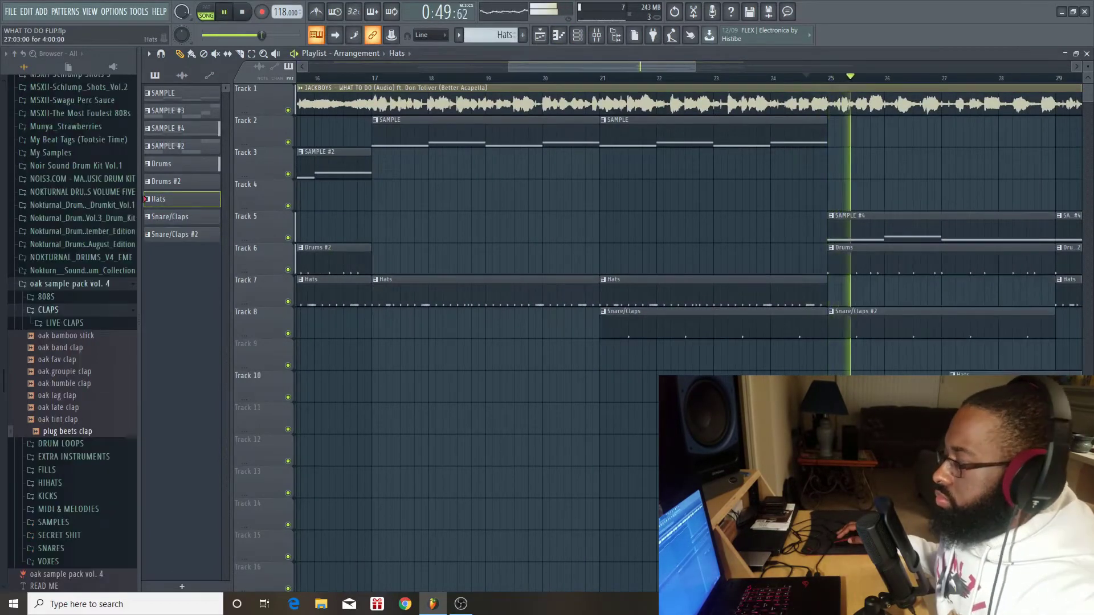
{"action": "left_click_drag", "start_coordinate": [918, 291], "coordinate": [883, 280]}
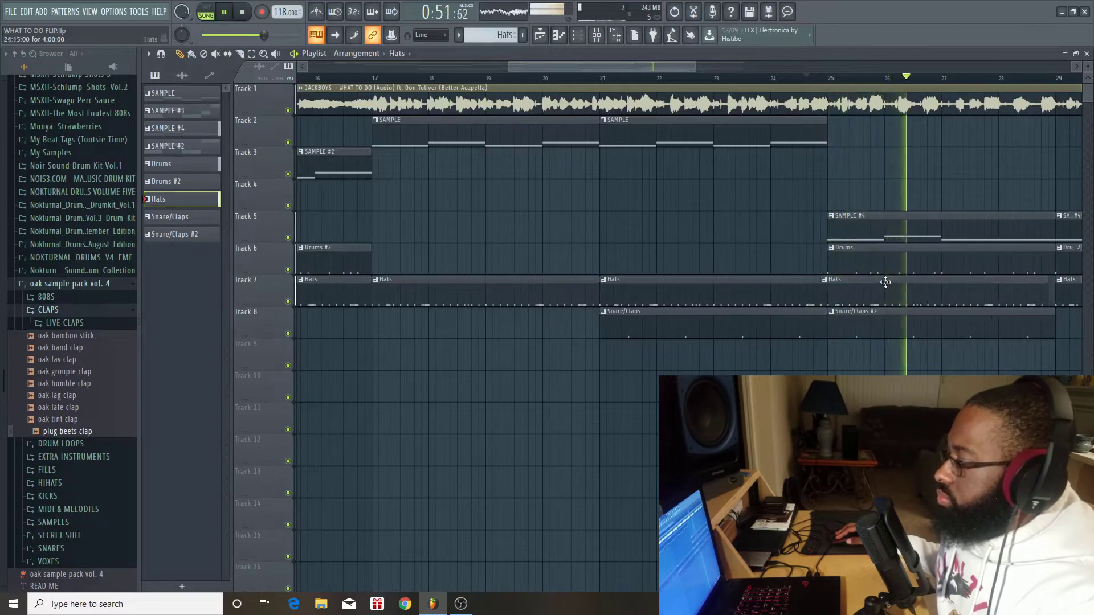
{"action": "scroll", "coordinate": [661, 67], "scroll_direction": "right", "scroll_amount": 4}
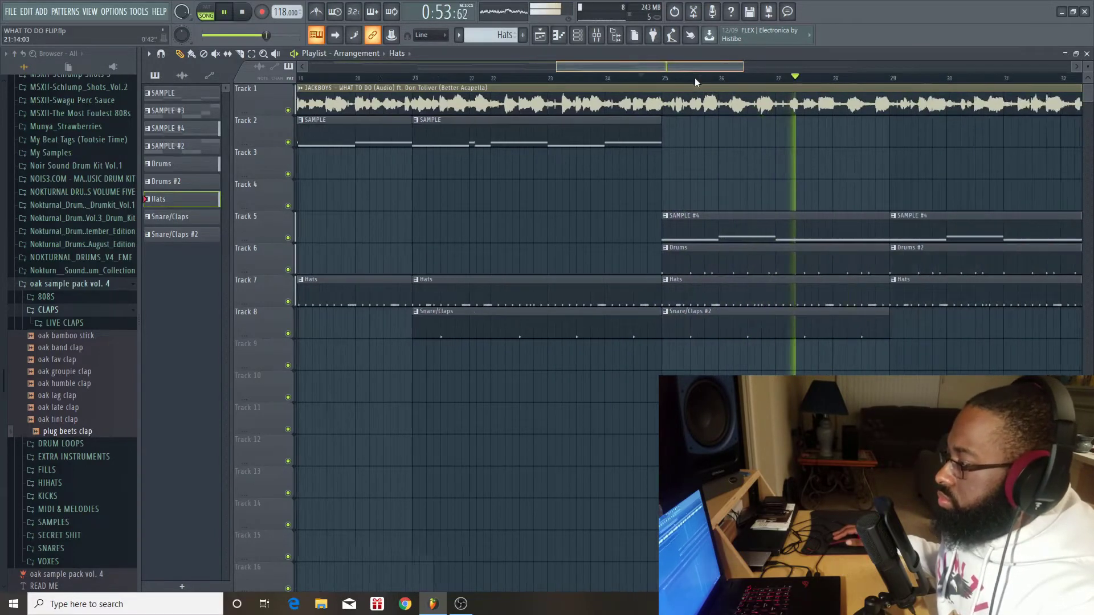
{"action": "left_click", "coordinate": [825, 326]}
{"action": "left_click", "coordinate": [855, 330]}
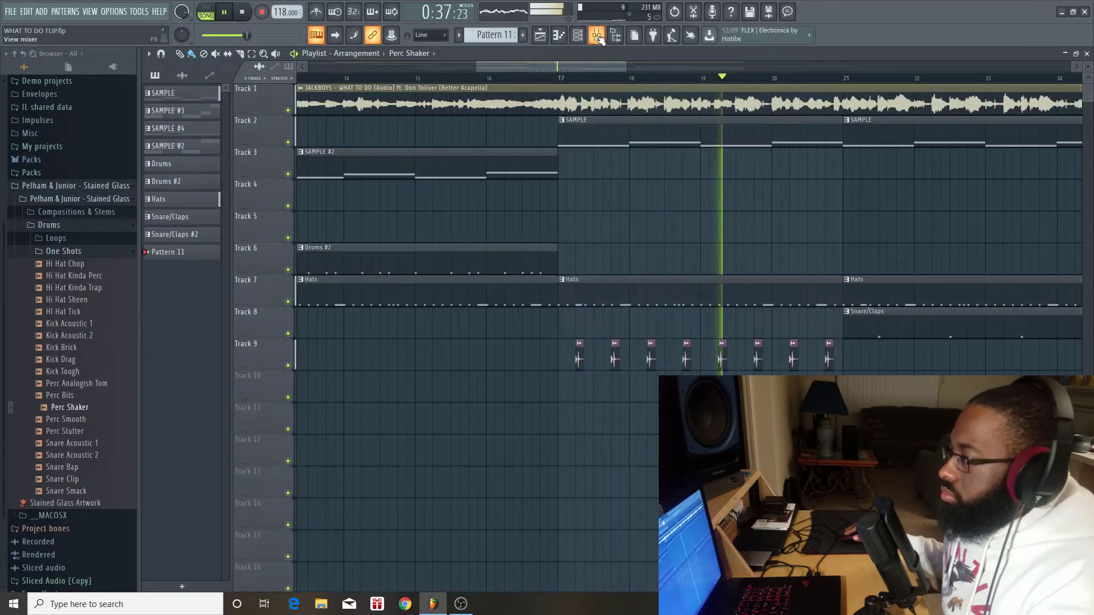
Pull the Perc Smooth mixer fader down to about -15.9 dB and check it against the playlist
{"action": "key", "text": "F9"}
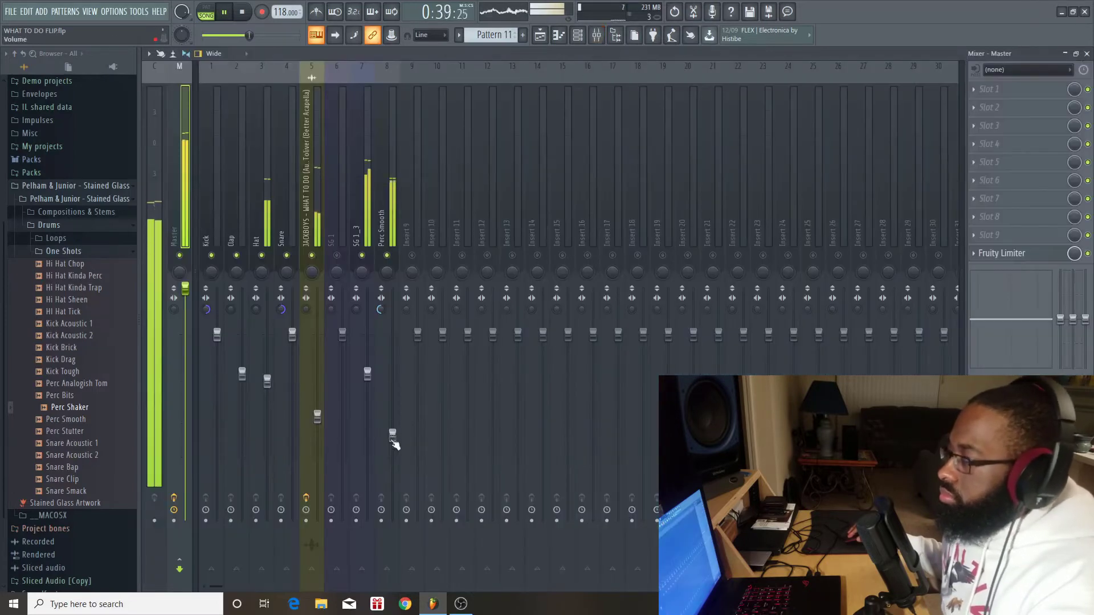
{"action": "left_click_drag", "start_coordinate": [392, 436], "coordinate": [392, 445]}
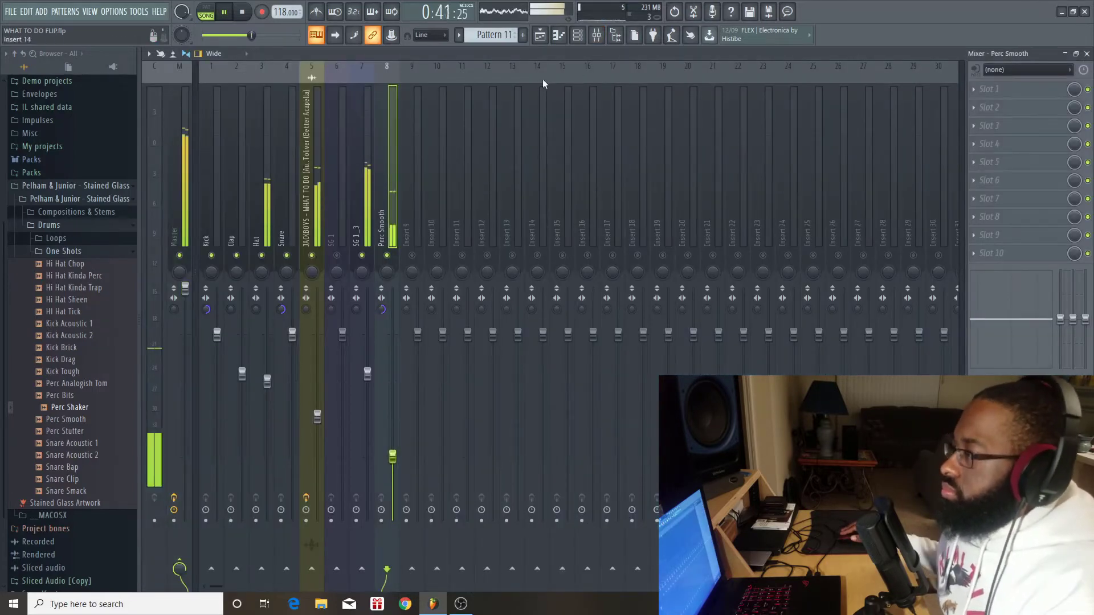
{"action": "left_click", "coordinate": [540, 35]}
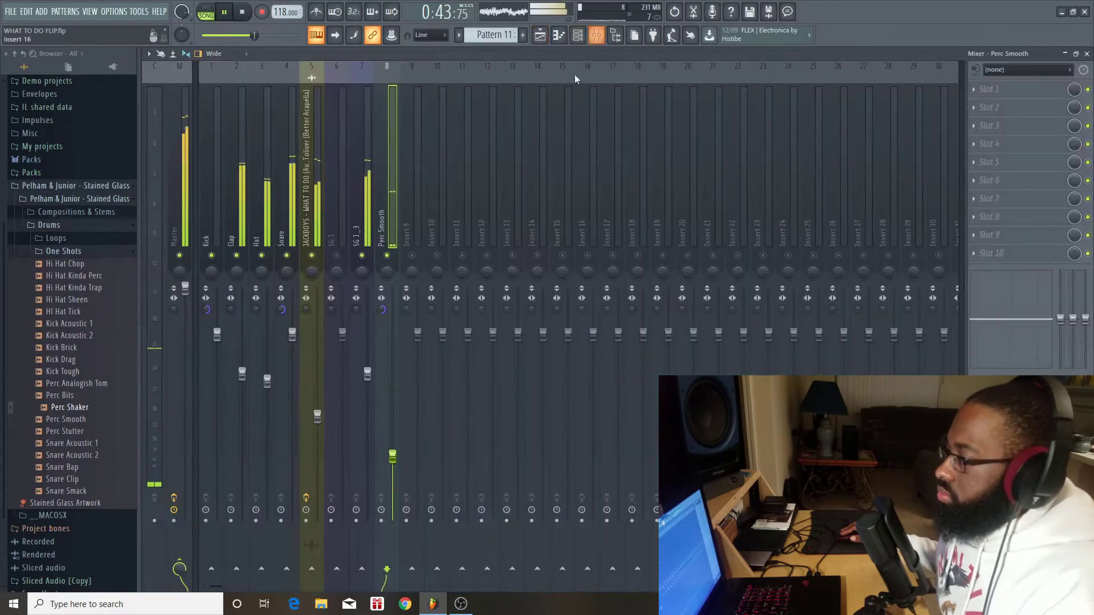
{"action": "left_click", "coordinate": [543, 40]}
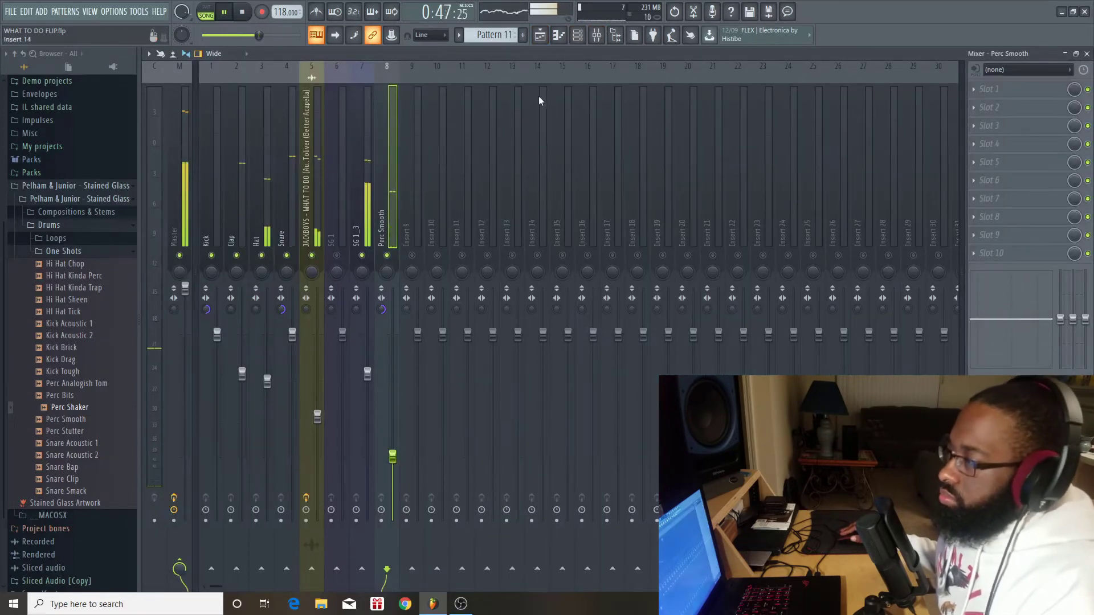
{"action": "left_click", "coordinate": [537, 36]}
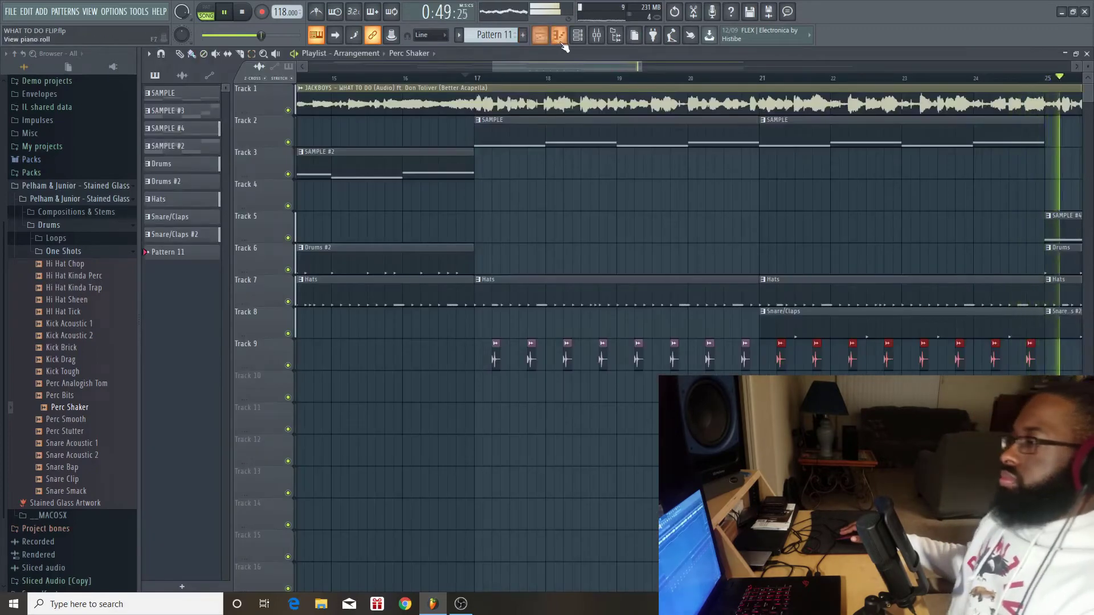
{"action": "left_click_drag", "start_coordinate": [575, 64], "coordinate": [616, 68]}
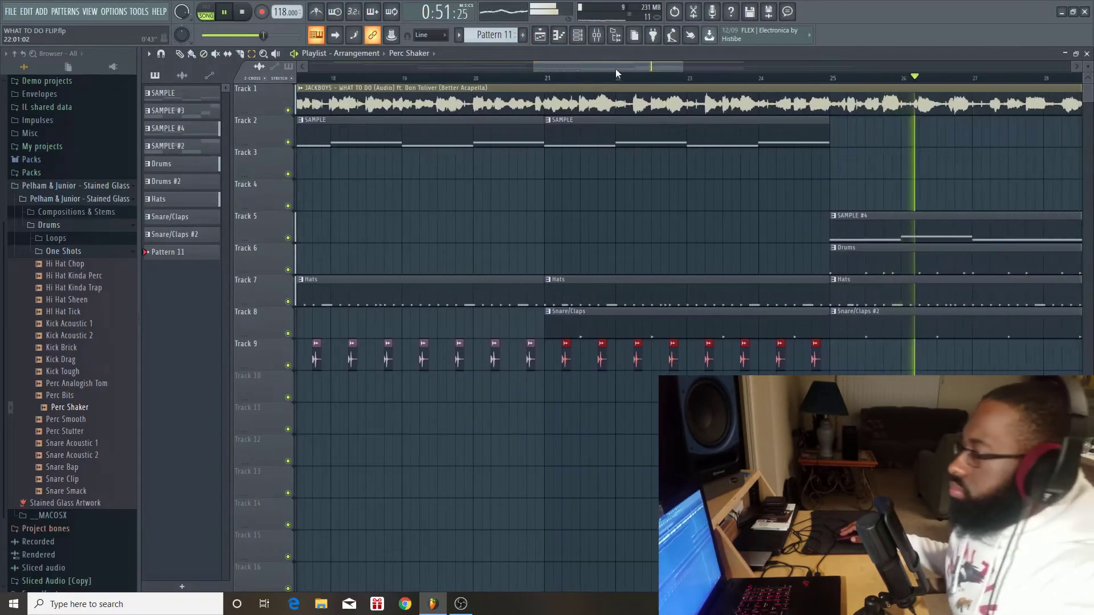
{"action": "left_click", "coordinate": [606, 43]}
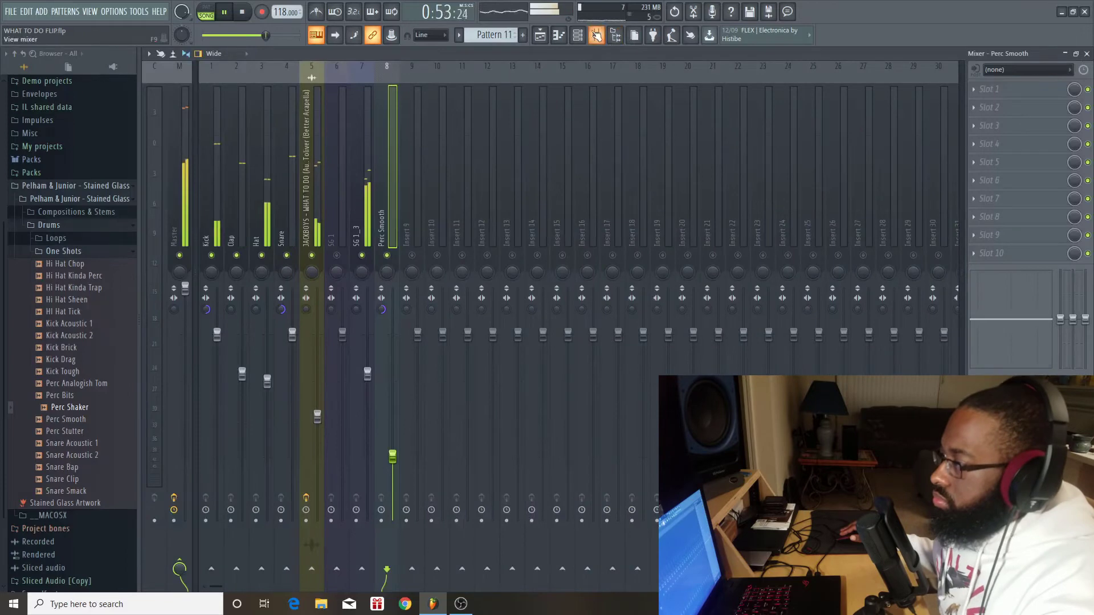
{"action": "left_click", "coordinate": [554, 39]}
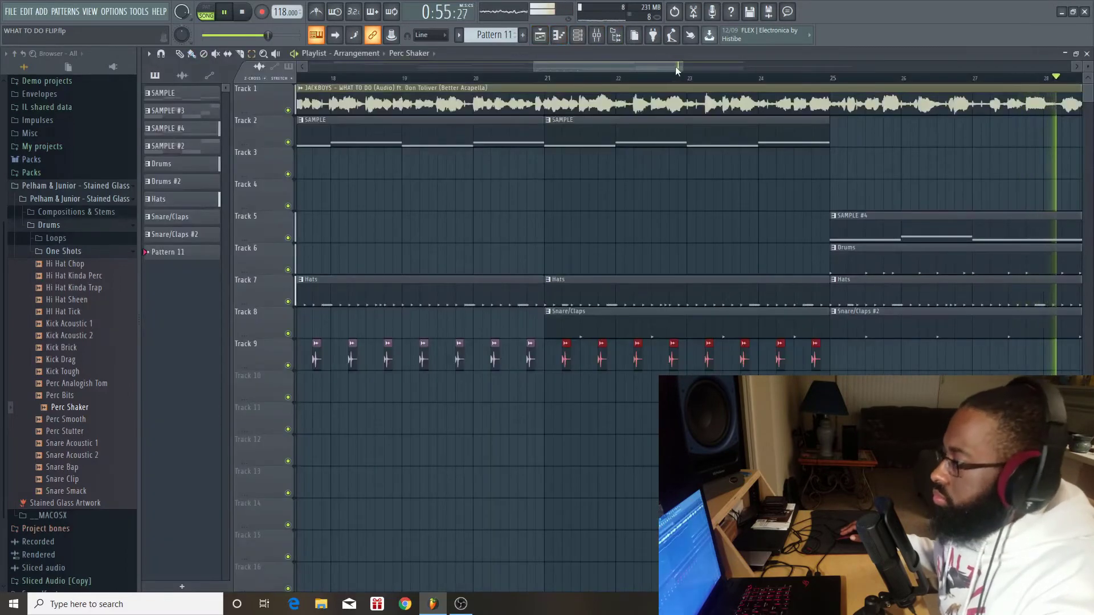
{"action": "left_click_drag", "start_coordinate": [681, 67], "coordinate": [969, 68]}
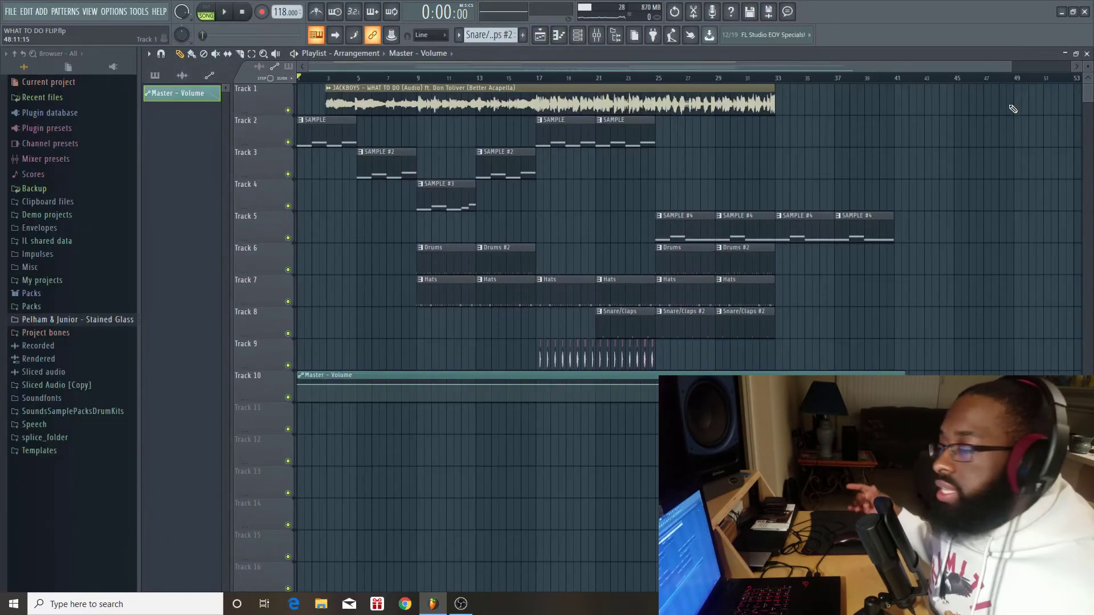